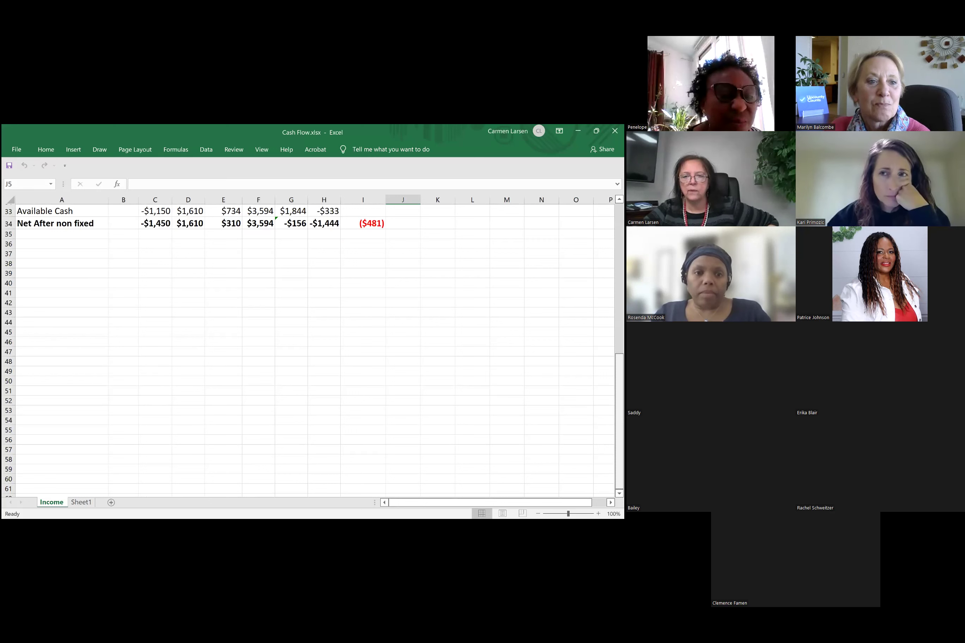
# Step: Unhide the detail rows within rows 11 to 22 so the individual fixed expenses are shown
pyautogui.click(437, 420)
pyautogui.click(604, 223)
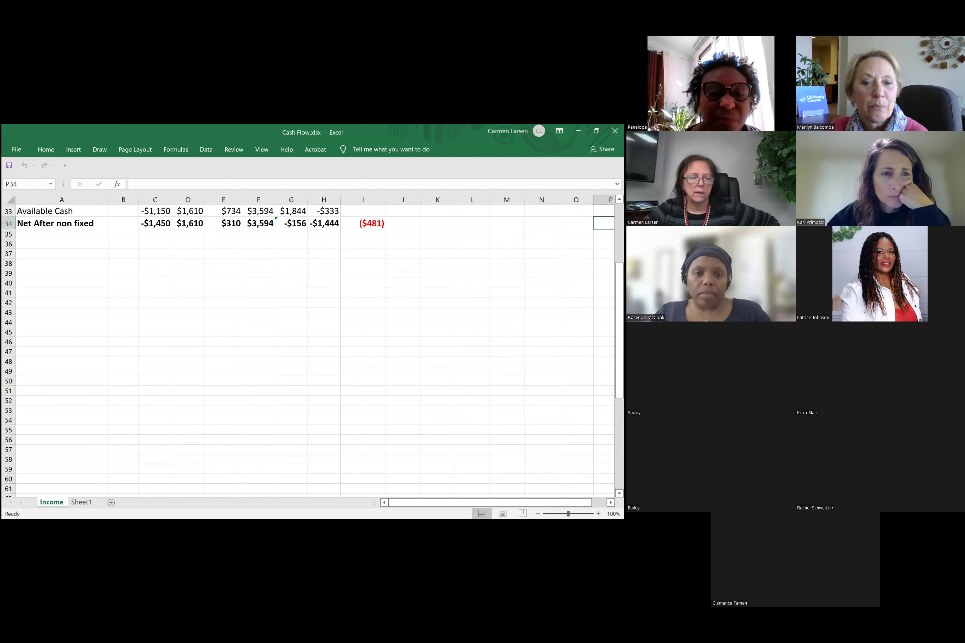
pyautogui.scroll(10, 305, 328)
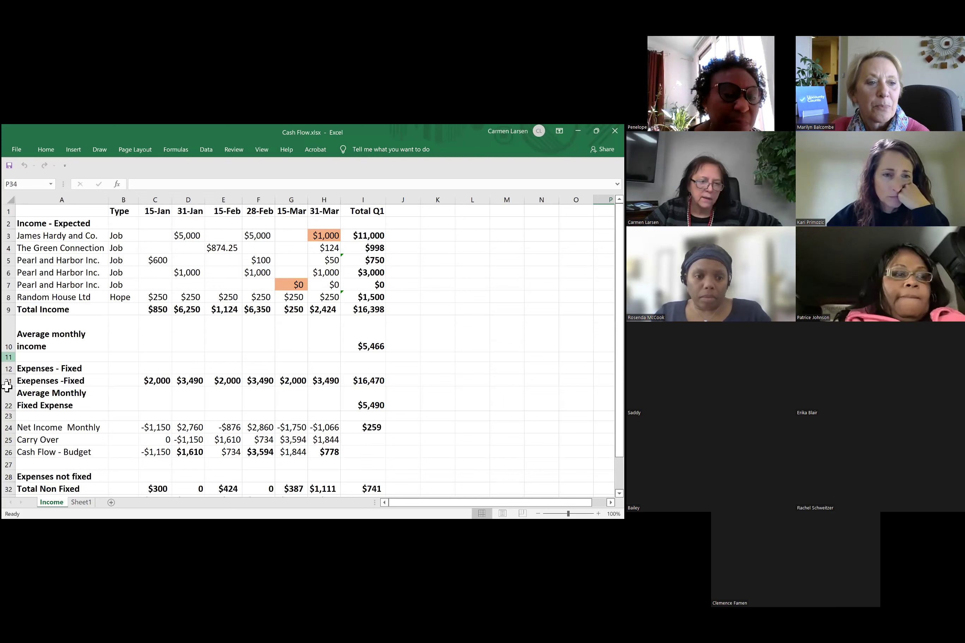
pyautogui.moveTo(8, 357); pyautogui.dragTo(8, 405)
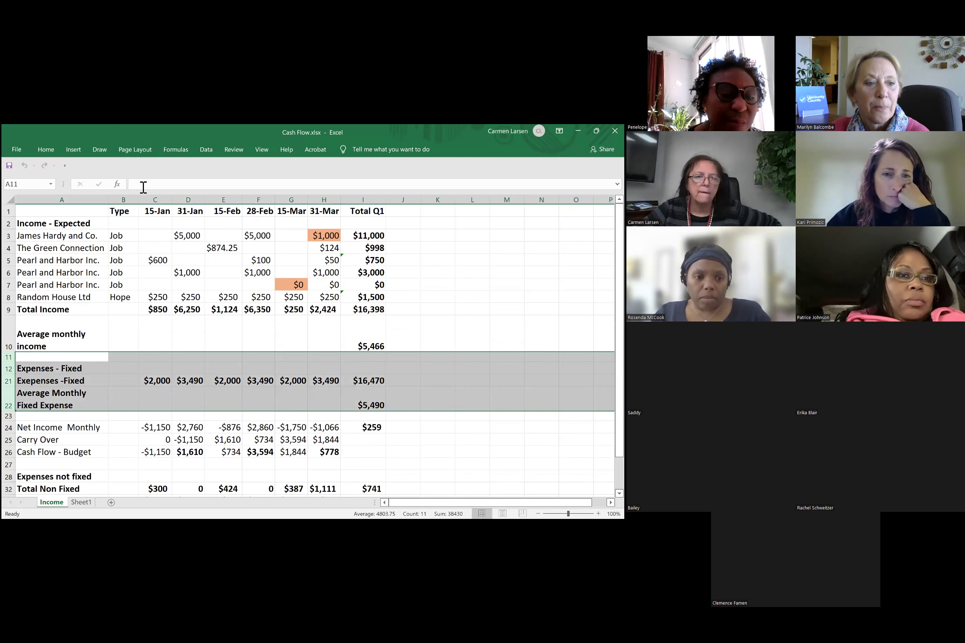
pyautogui.click(46, 150)
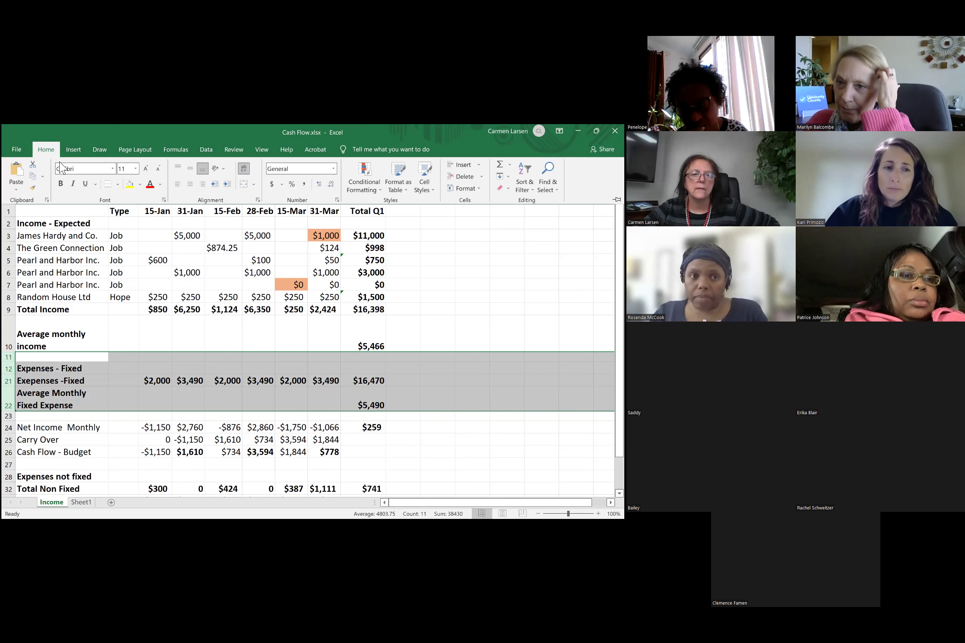
pyautogui.rightClick(105, 378)
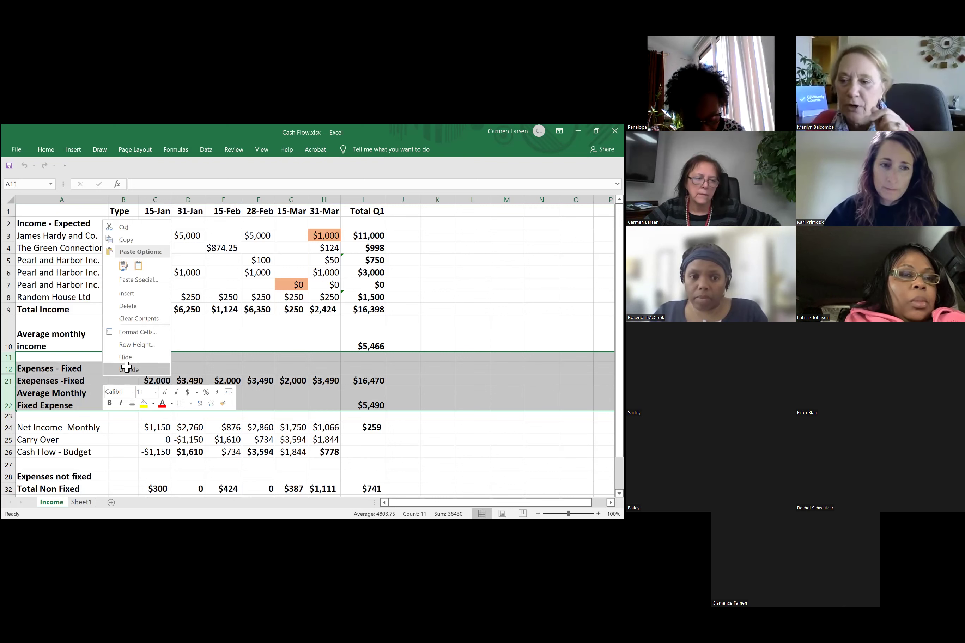
pyautogui.click(126, 370)
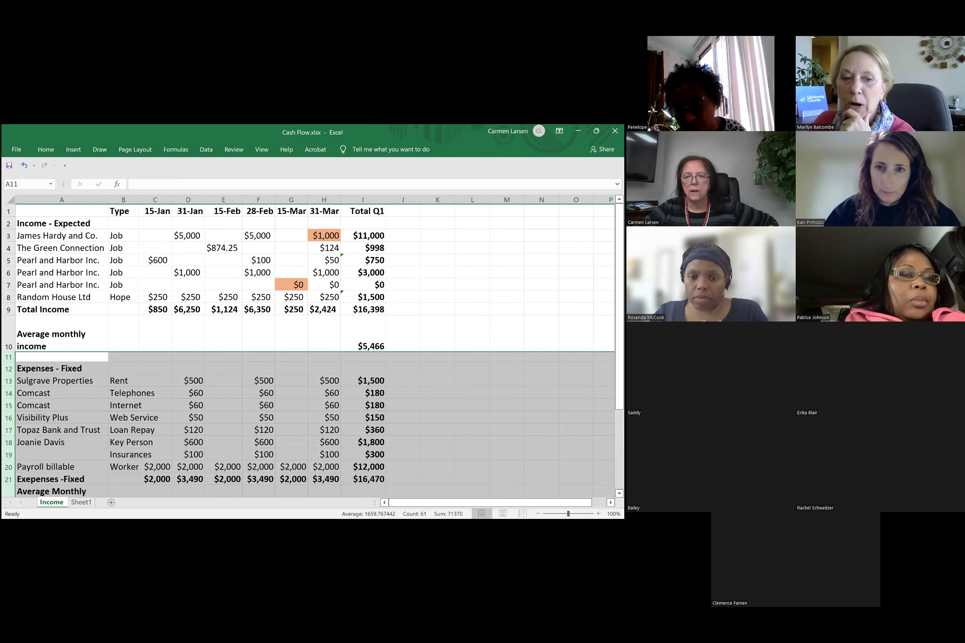
pyautogui.click(604, 247)
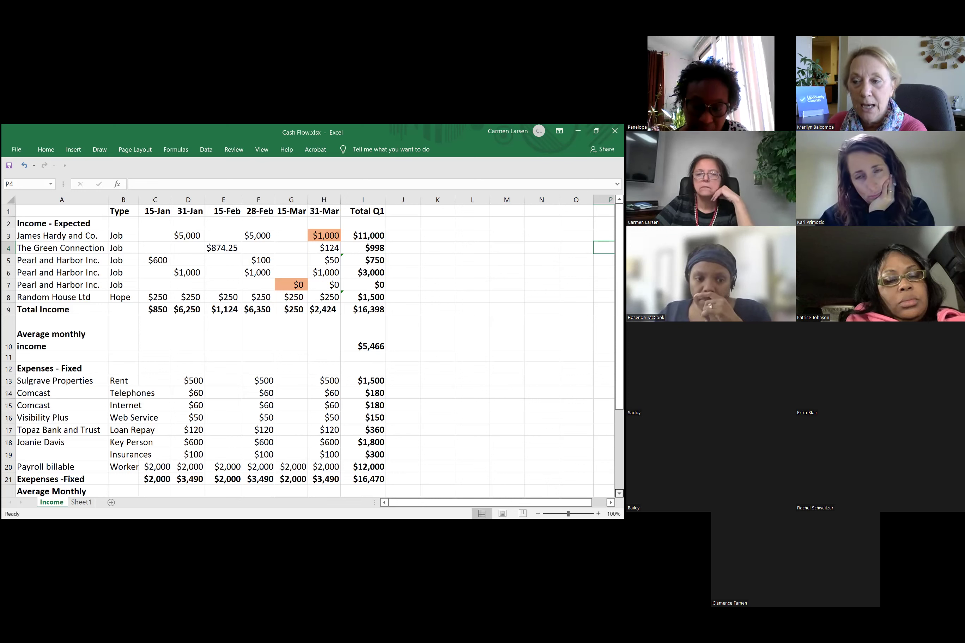
# Step: Unhide the detail rows between the Expenses not fixed heading and Total Non Fixed, selecting rows 28 to 36
pyautogui.scroll(-1, 308, 348)
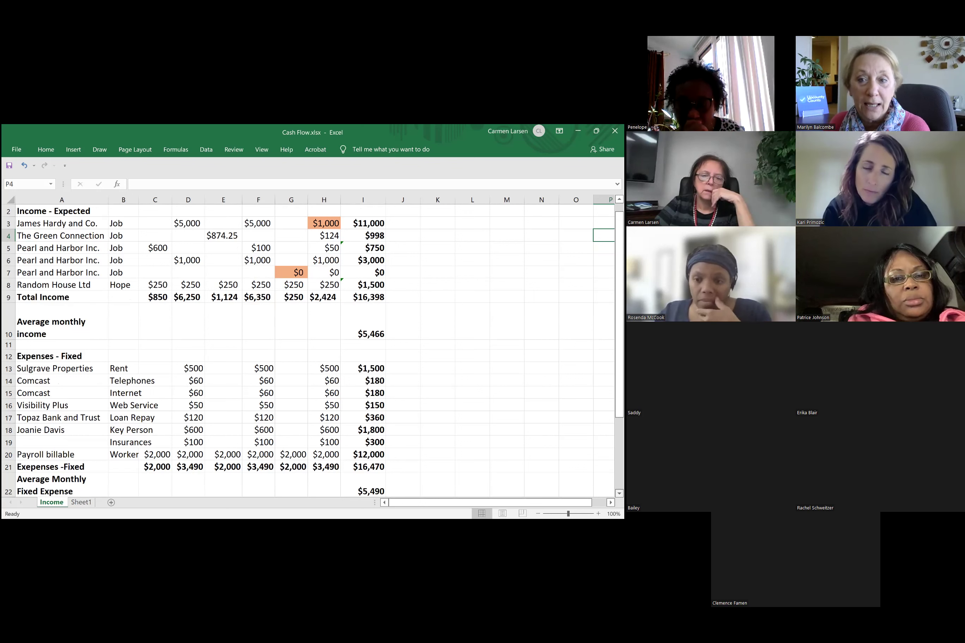
pyautogui.scroll(-1, 308, 350)
pyautogui.scroll(-4, 309, 350)
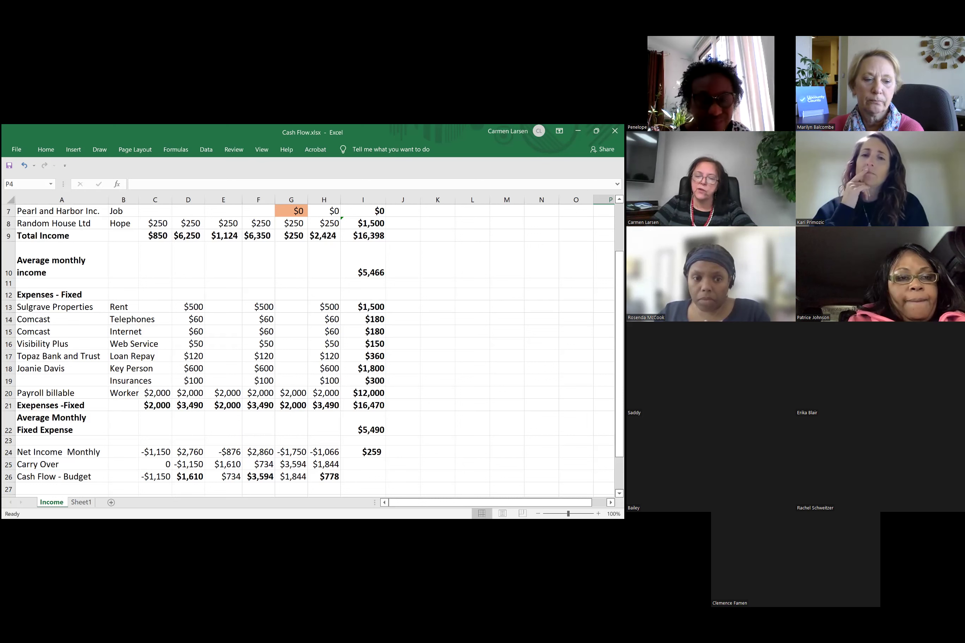
pyautogui.scroll(-1, 43, 363)
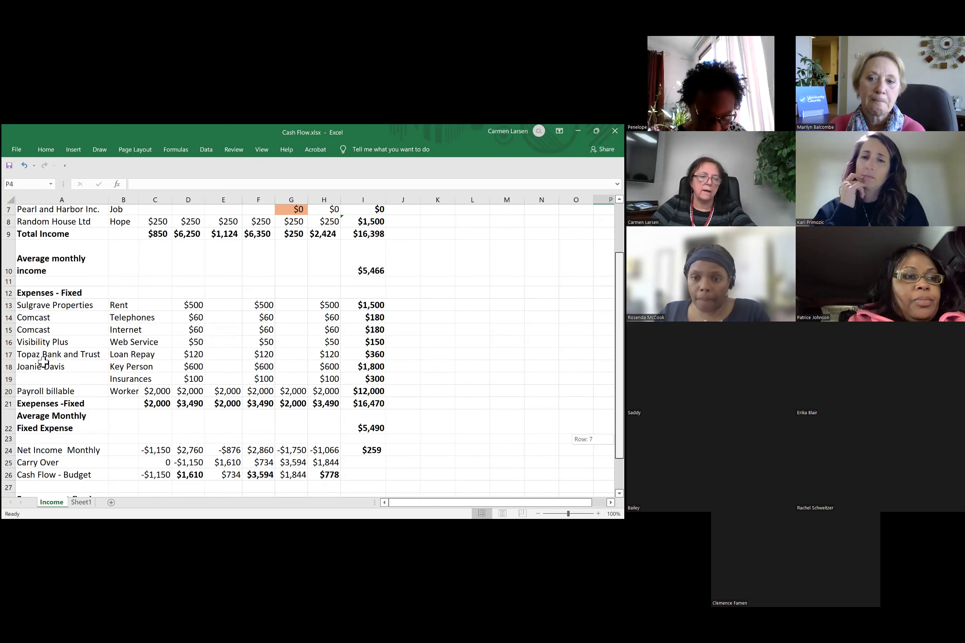
pyautogui.scroll(-2, 43, 362)
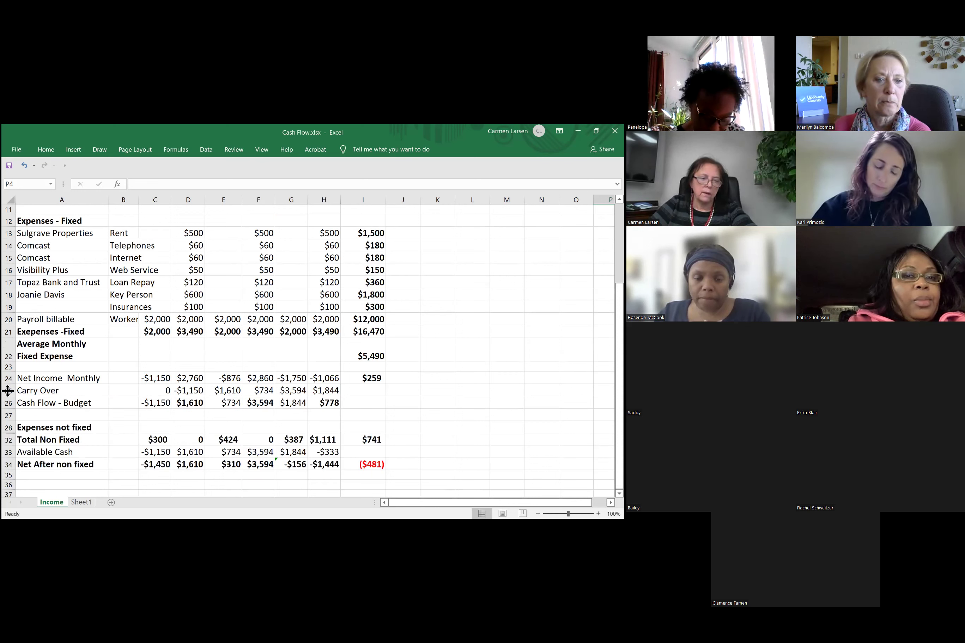
pyautogui.moveTo(8, 391); pyautogui.dragTo(38, 383)
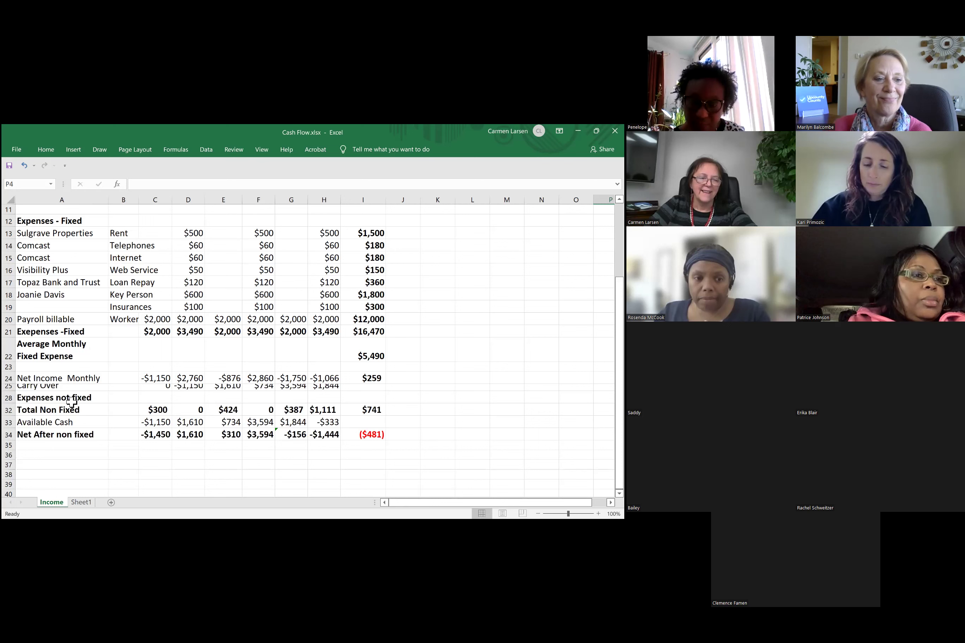
pyautogui.keyDown('shift'); pyautogui.click(84, 462); pyautogui.keyUp('shift')
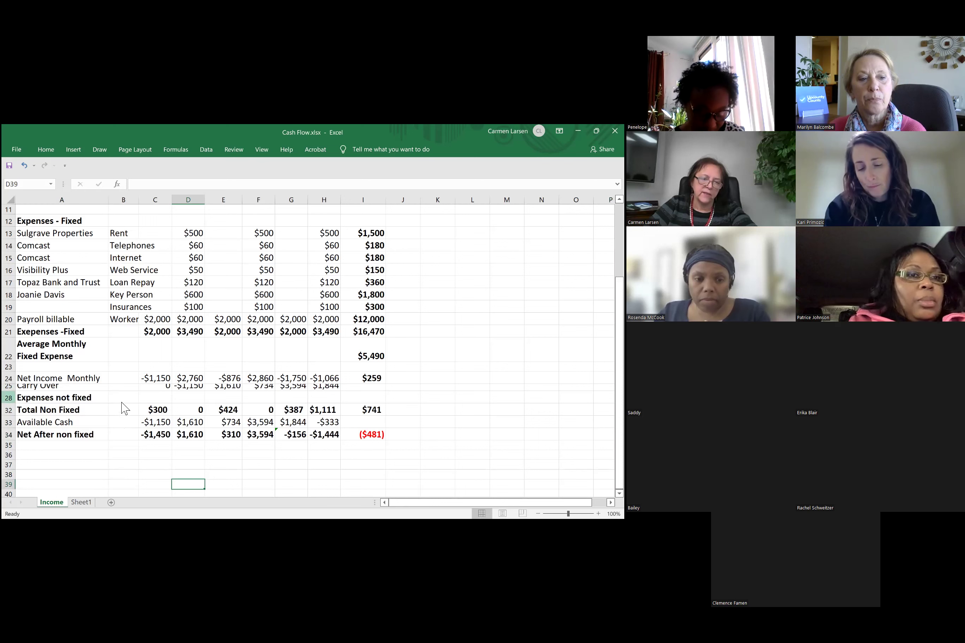
pyautogui.moveTo(8, 398); pyautogui.dragTo(8, 455)
pyautogui.rightClick(106, 428)
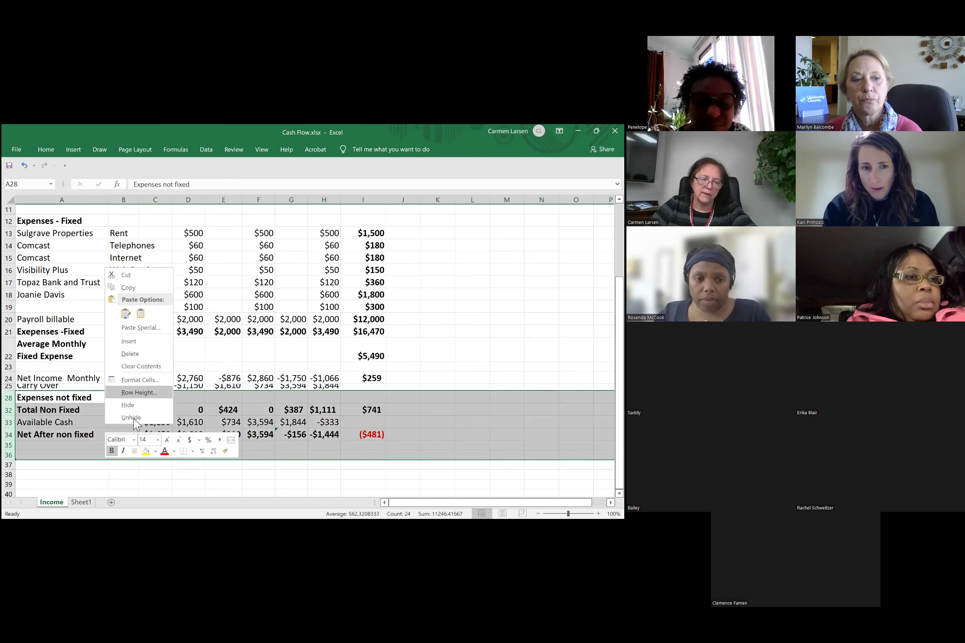
pyautogui.press('Escape')
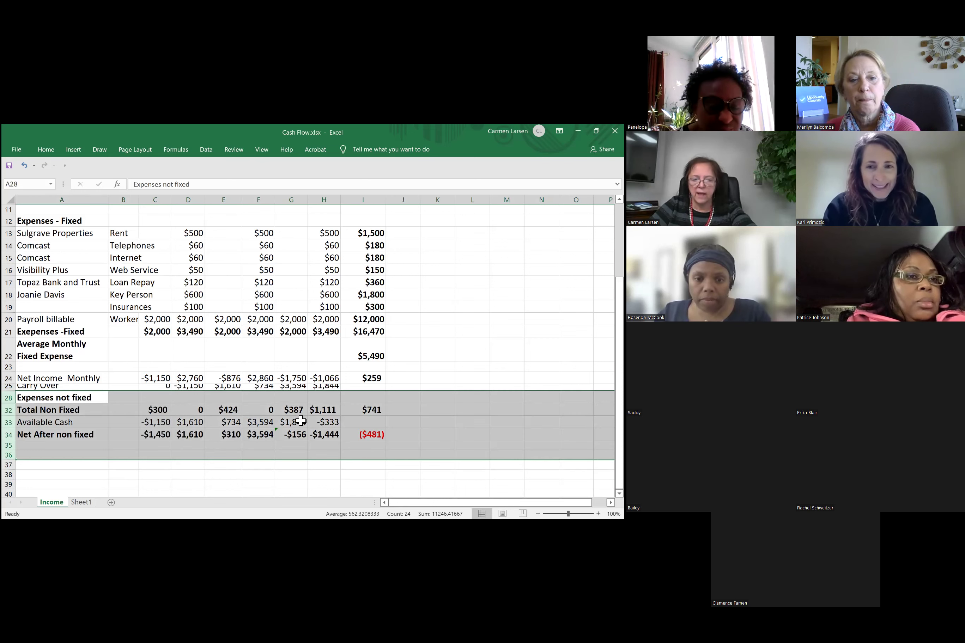
pyautogui.hotkey('ctrl', 'shift', '9')
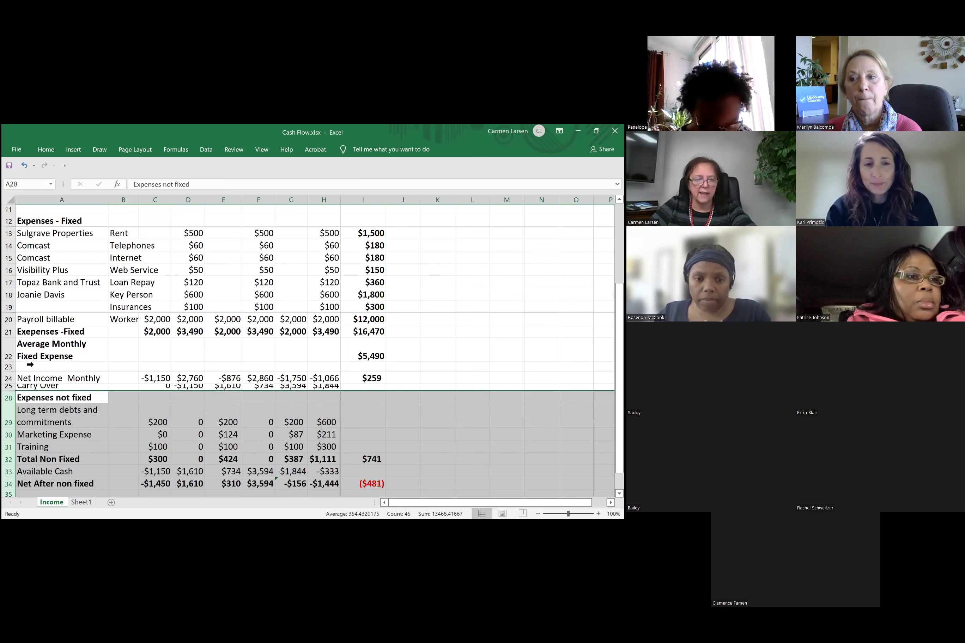
# Step: Reveal the collapsed rows 26 and 27 and autofit the heights of rows 25 to 28
pyautogui.click(11, 393)
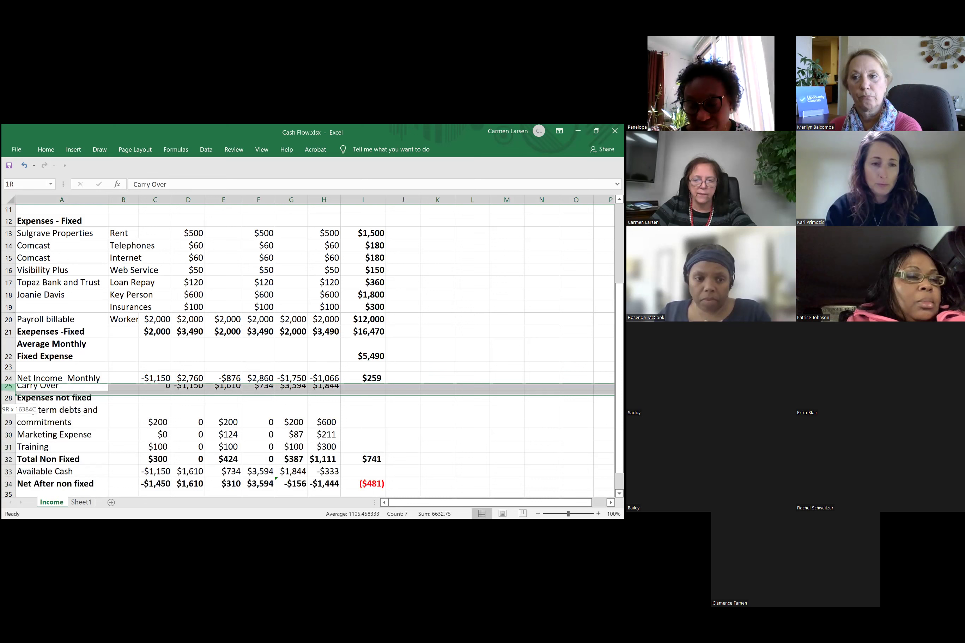
pyautogui.moveTo(8, 388); pyautogui.dragTo(8, 399)
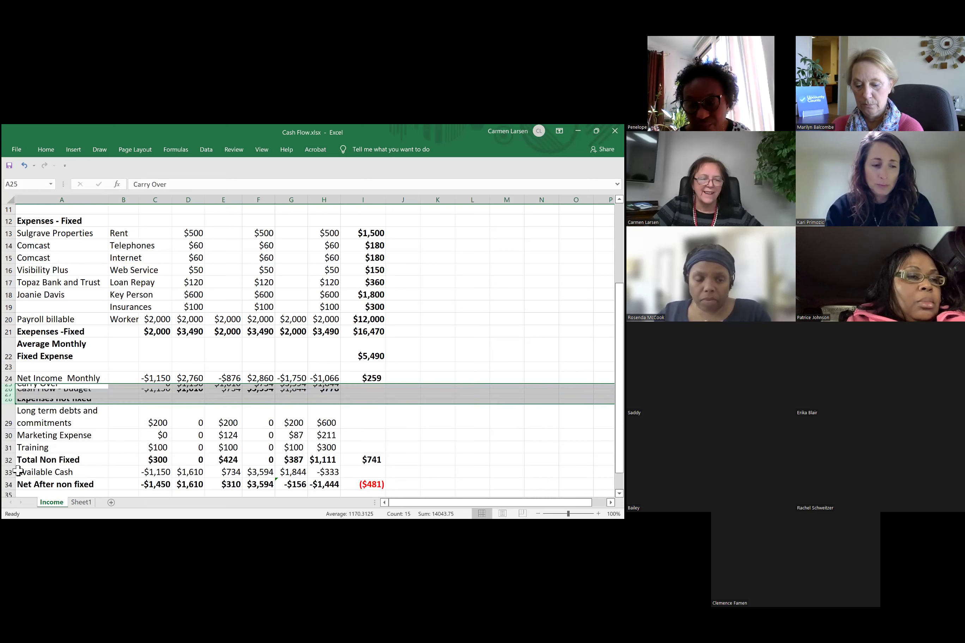
pyautogui.scroll(1, 19, 470)
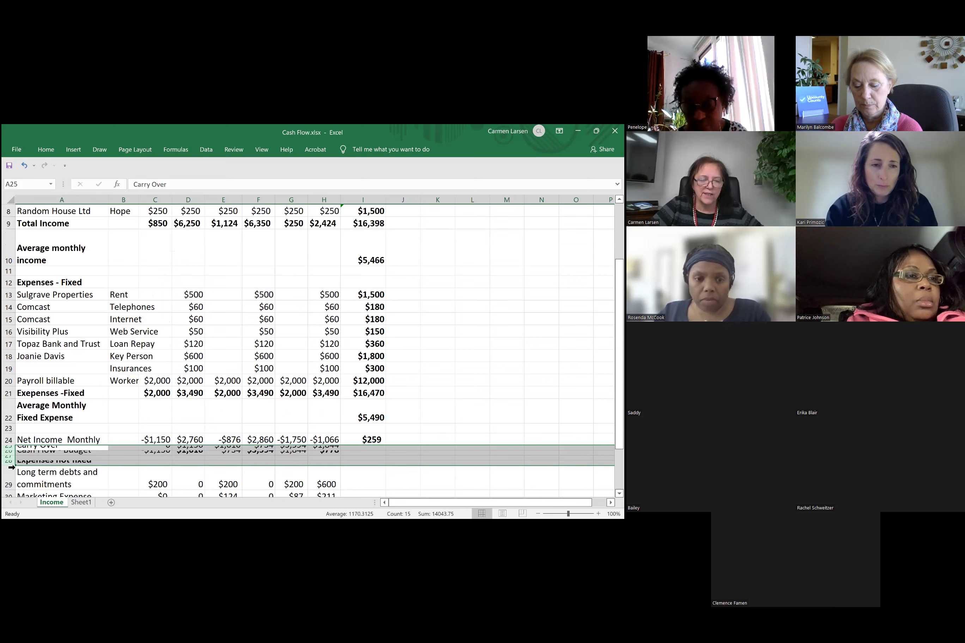
pyautogui.click(11, 465)
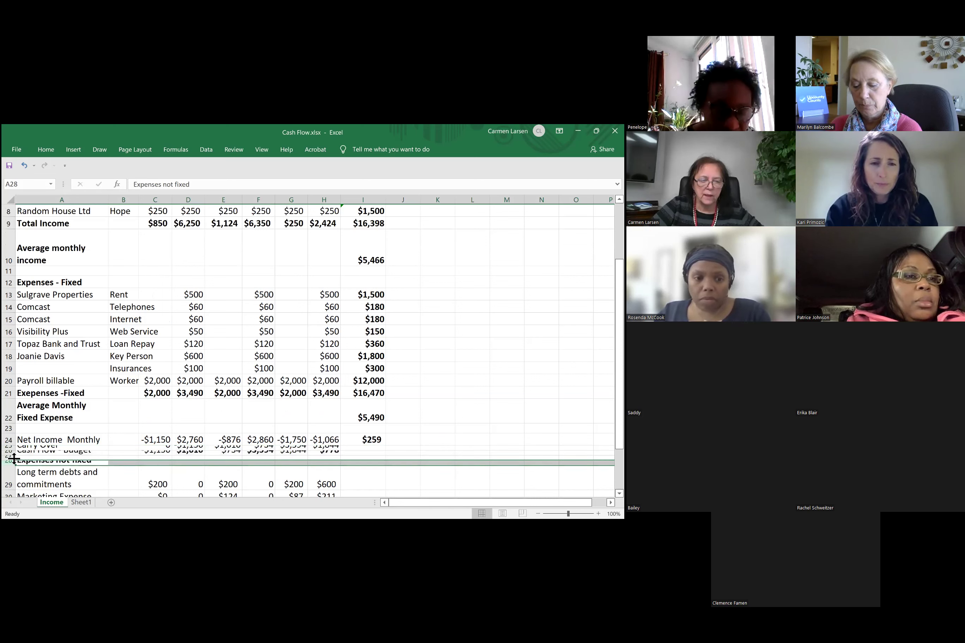
pyautogui.doubleClick(14, 466)
pyautogui.doubleClick(11, 458)
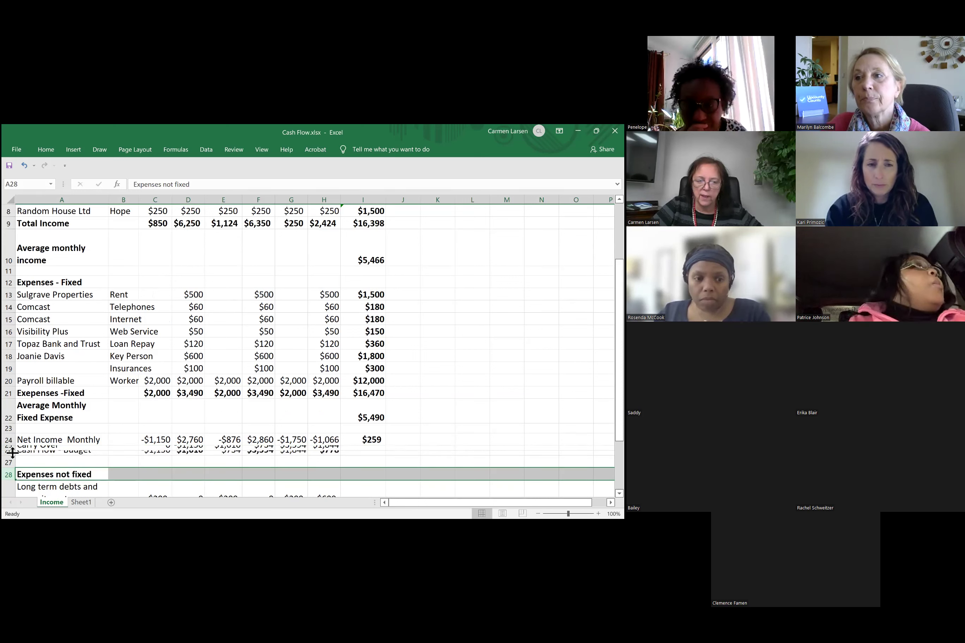
pyautogui.doubleClick(13, 455)
pyautogui.click(11, 449)
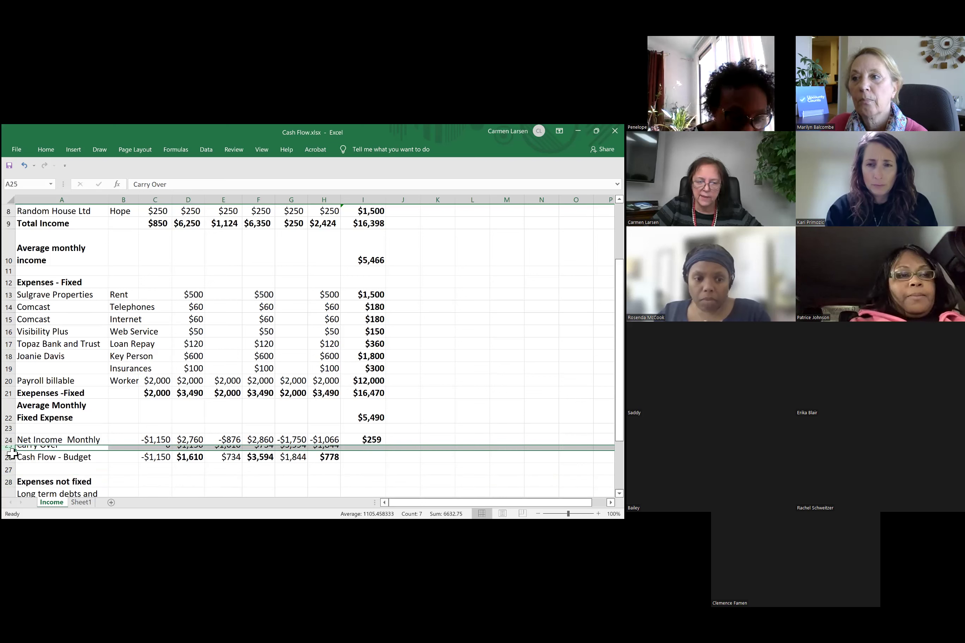
pyautogui.doubleClick(10, 450)
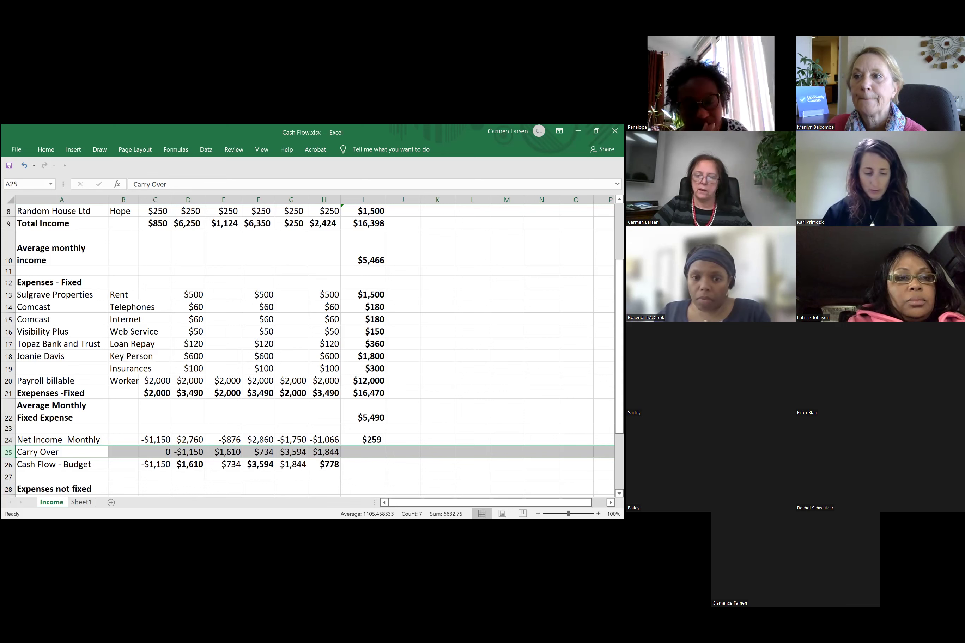
pyautogui.scroll(-7, 311, 348)
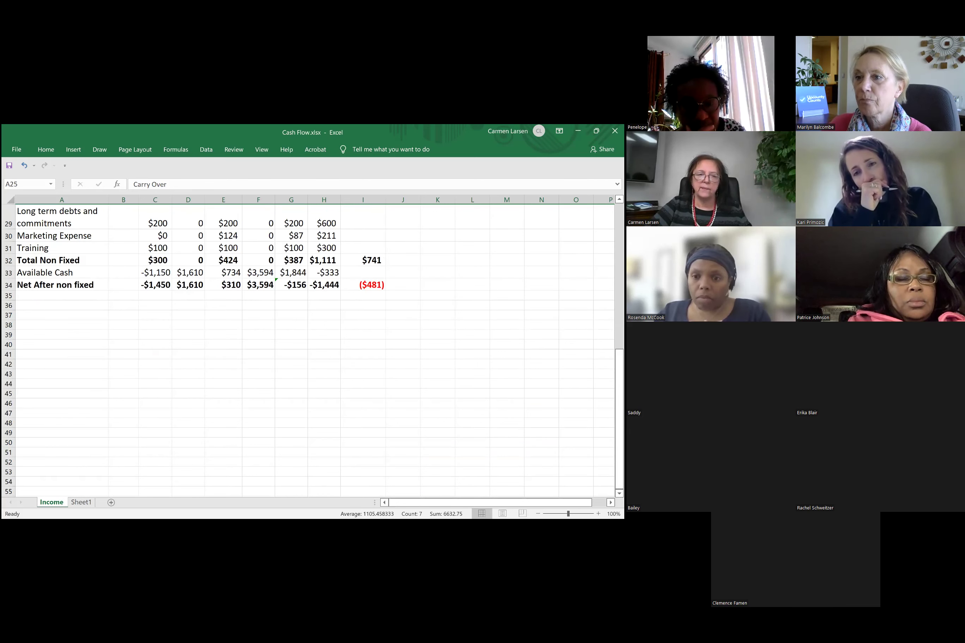
pyautogui.scroll(7, 311, 348)
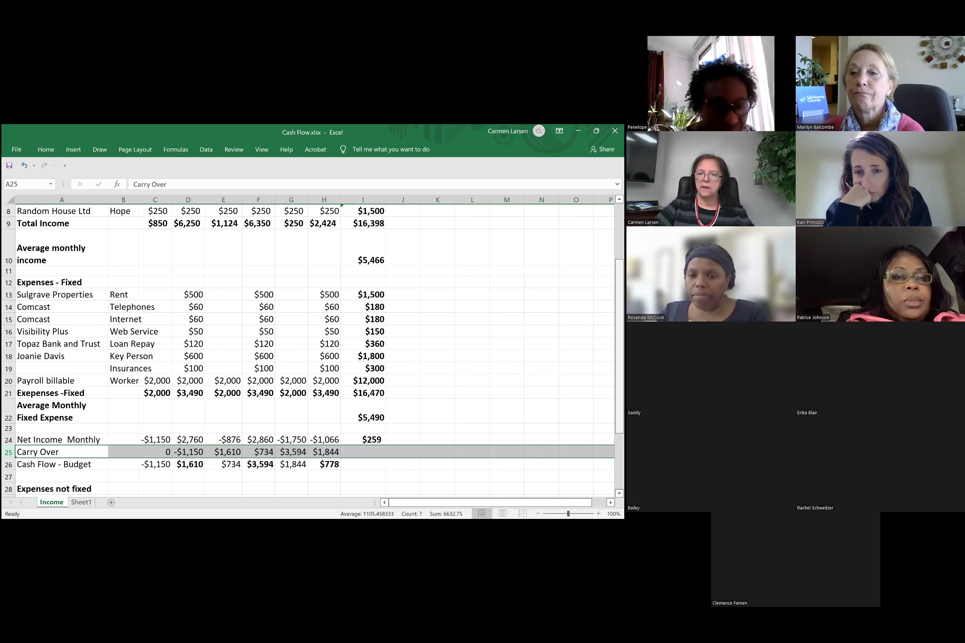
pyautogui.scroll(3, 307, 349)
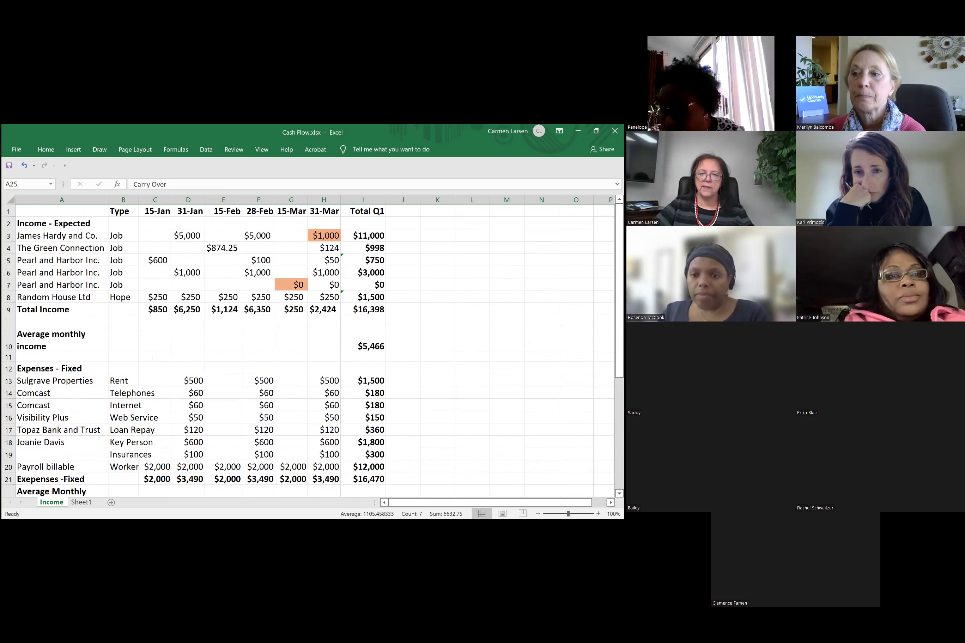